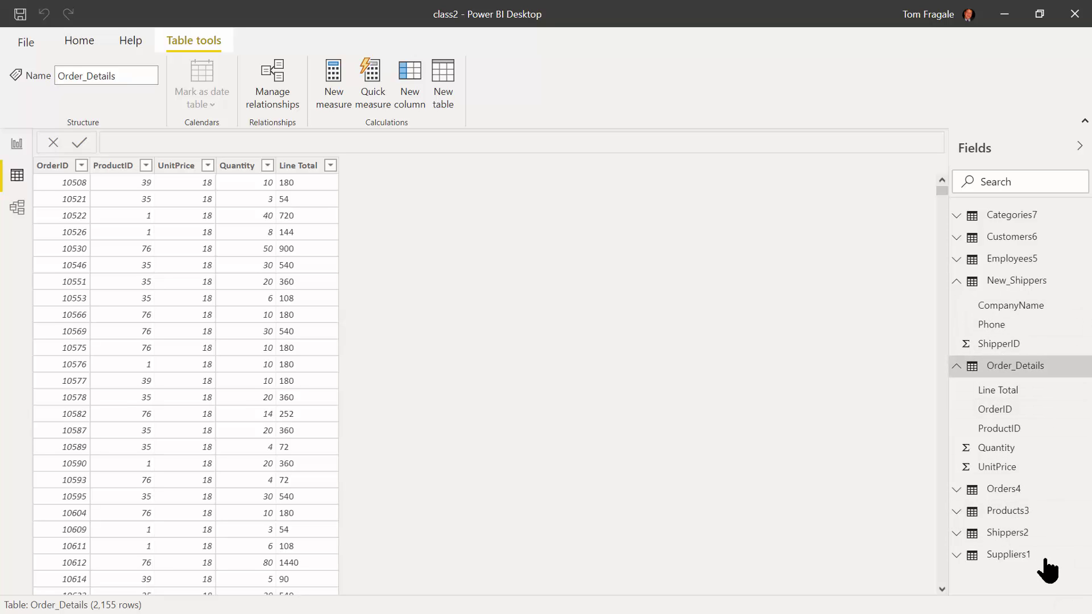
- Select the Products3 table in the Fields pane to view its 96 rows in Data view
left_click(1010, 515)
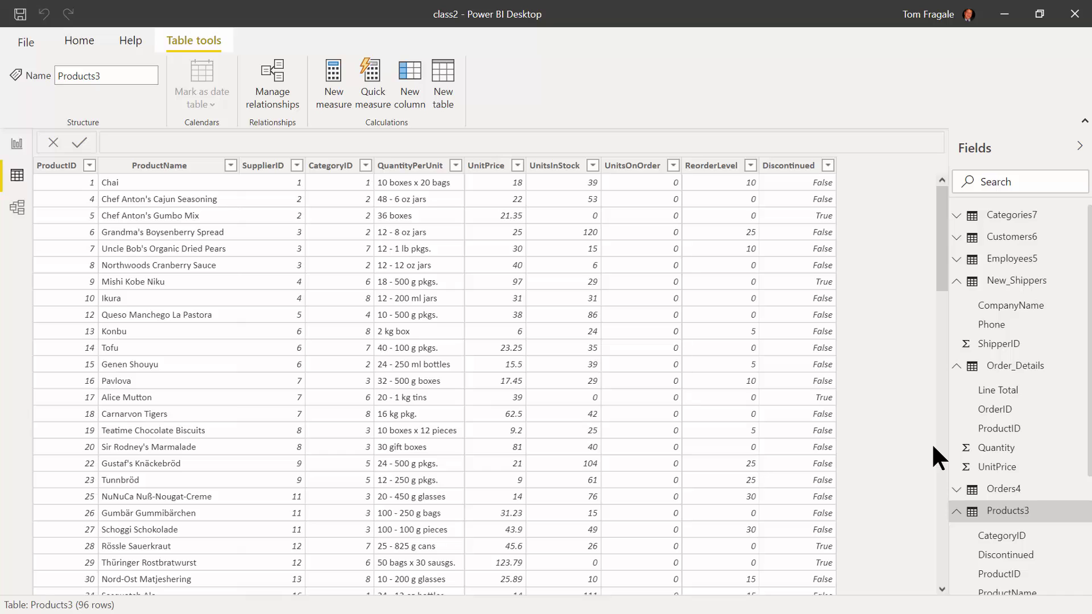
- Open the Products3 query in Power Query Editor via Edit query
right_click(1011, 514)
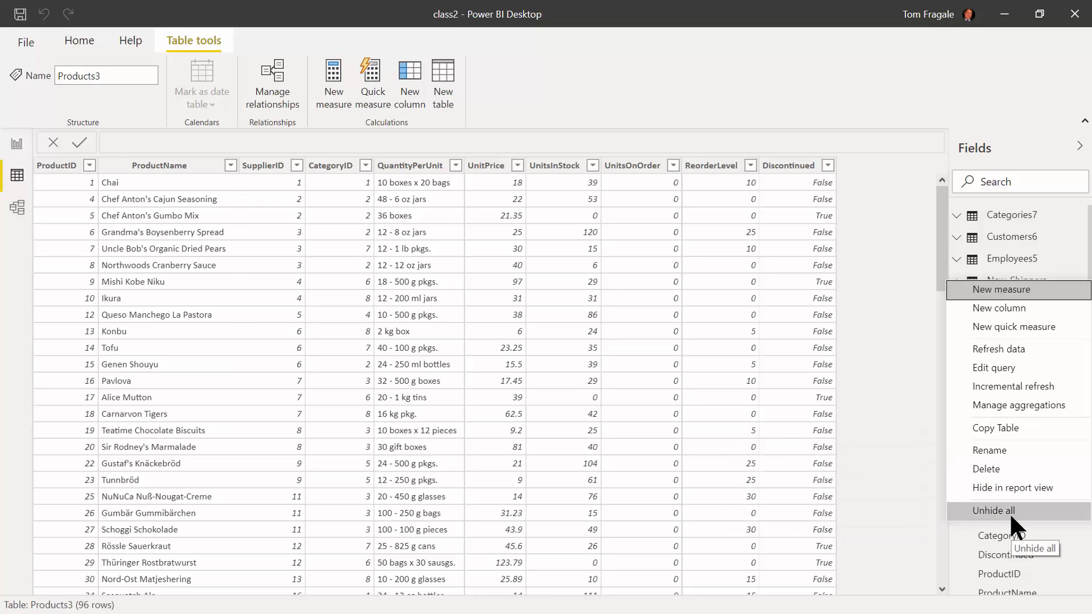
left_click(1009, 374)
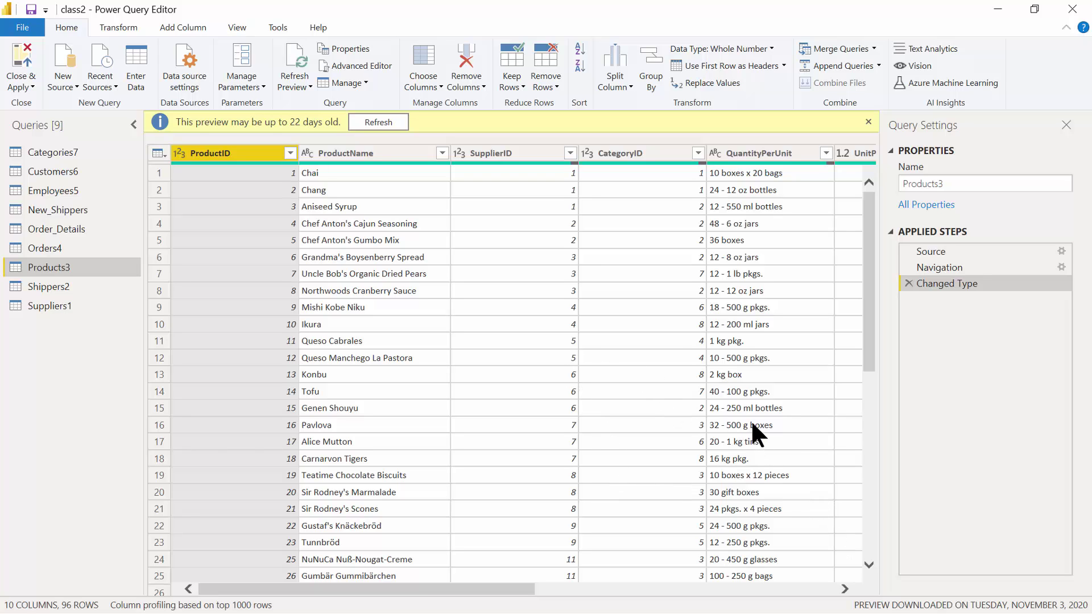
- Open the Add Conditional Column dialog from the Add Column tab
left_click(190, 25)
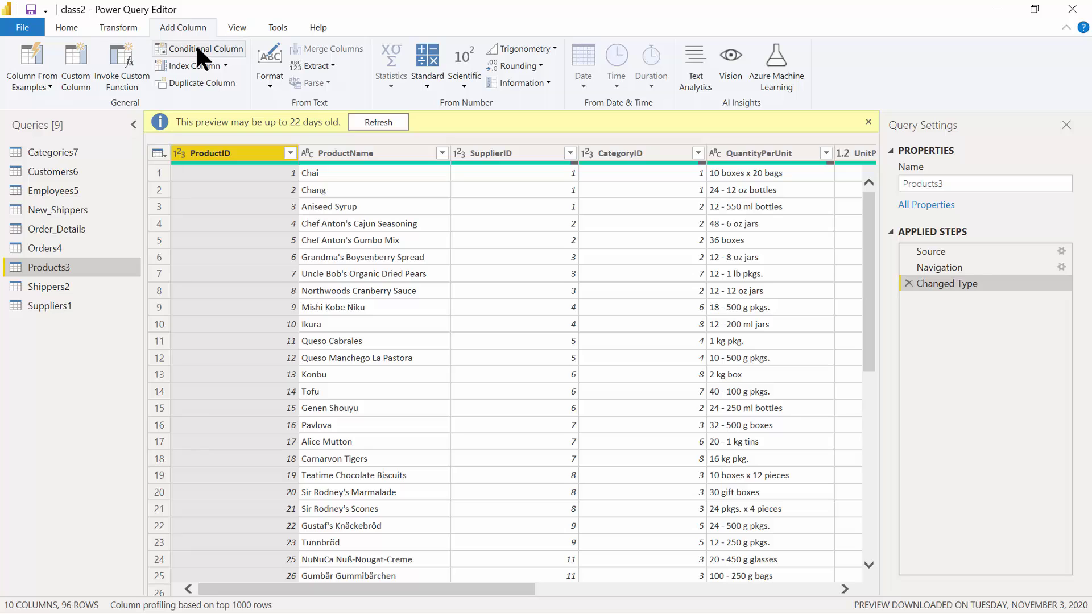
left_click(196, 48)
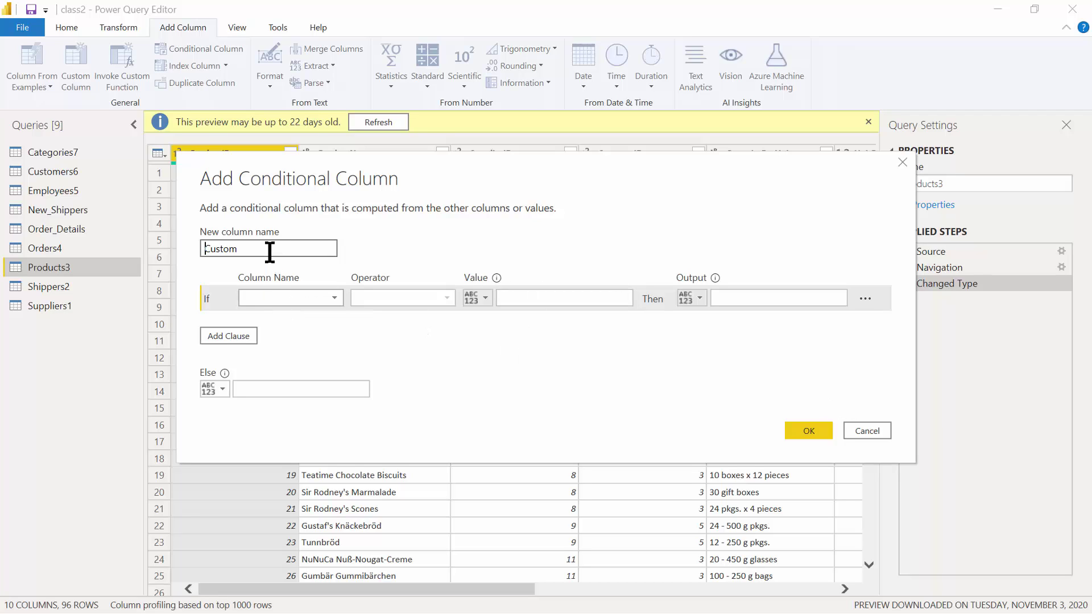
- Name the new column Reorder and set the first rule to UnitsInStock is greater than or equal to
left_click_drag(268, 251, 157, 247)
type("Reorder")
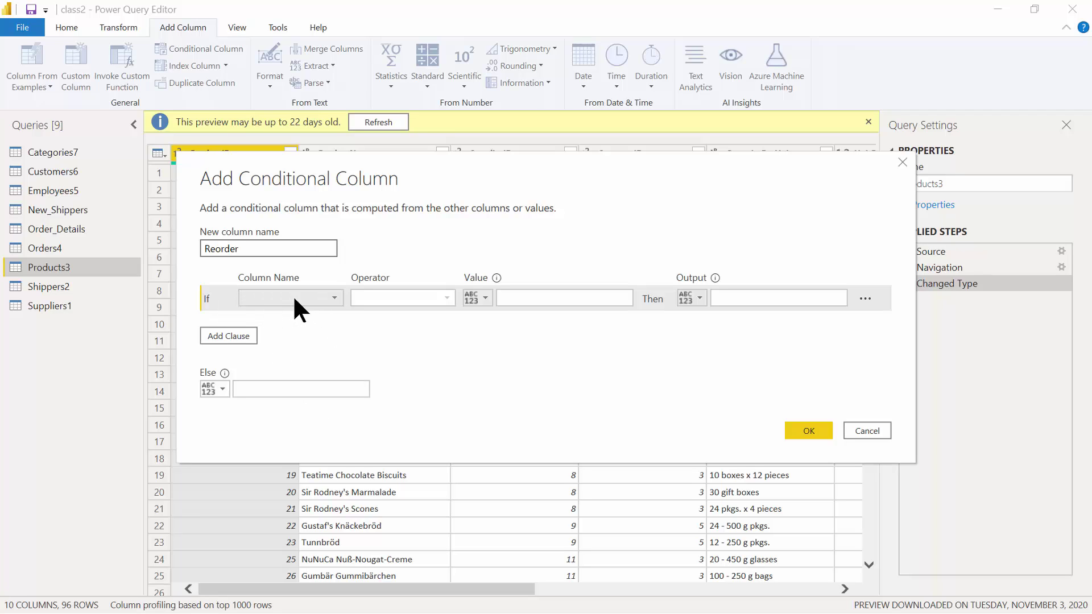
left_click(333, 300)
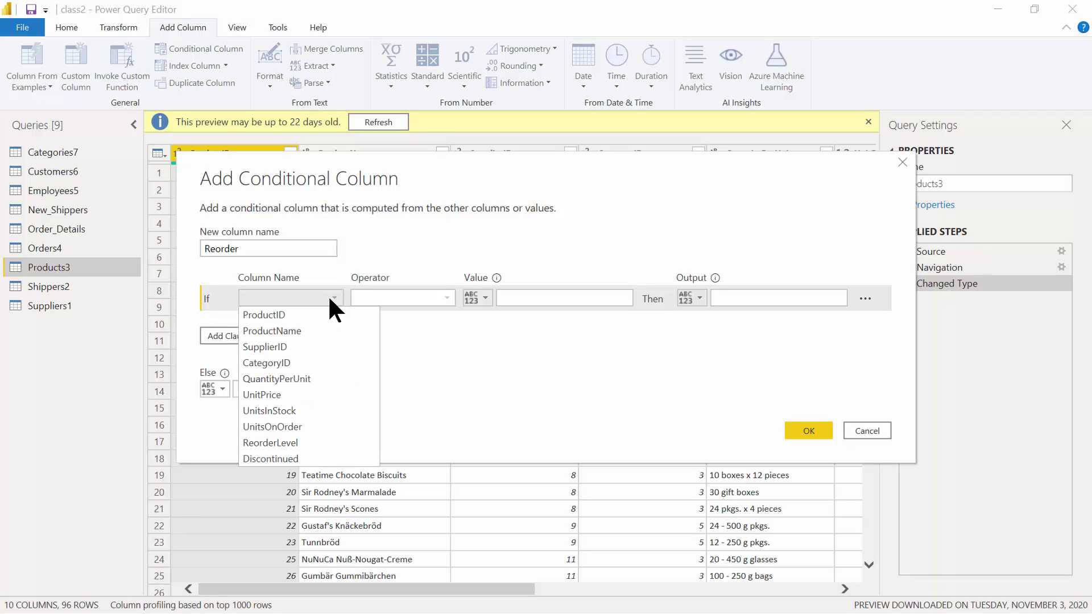
left_click(311, 411)
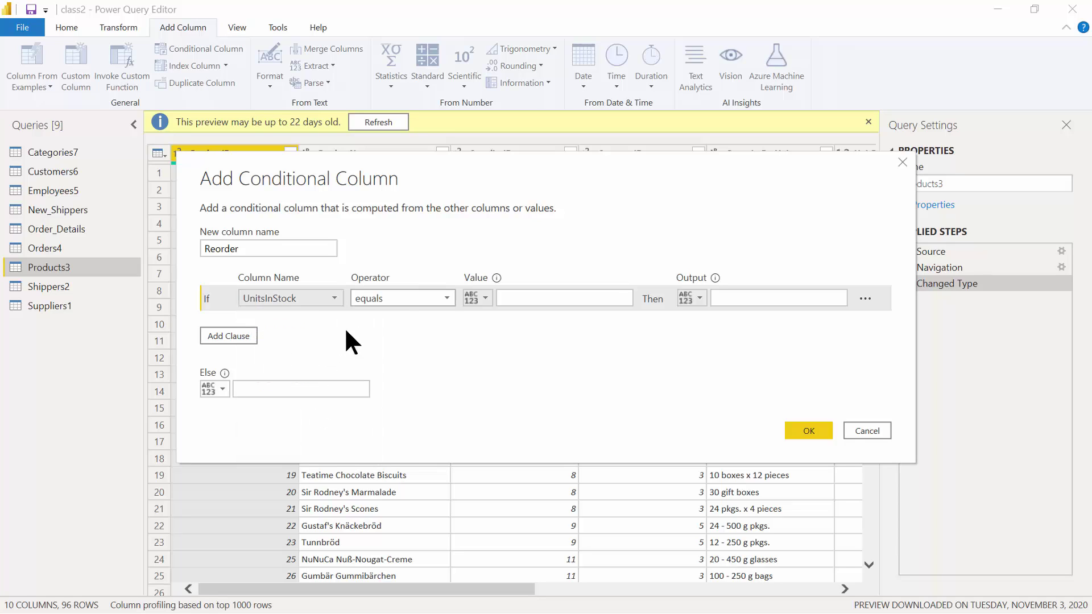
left_click(447, 296)
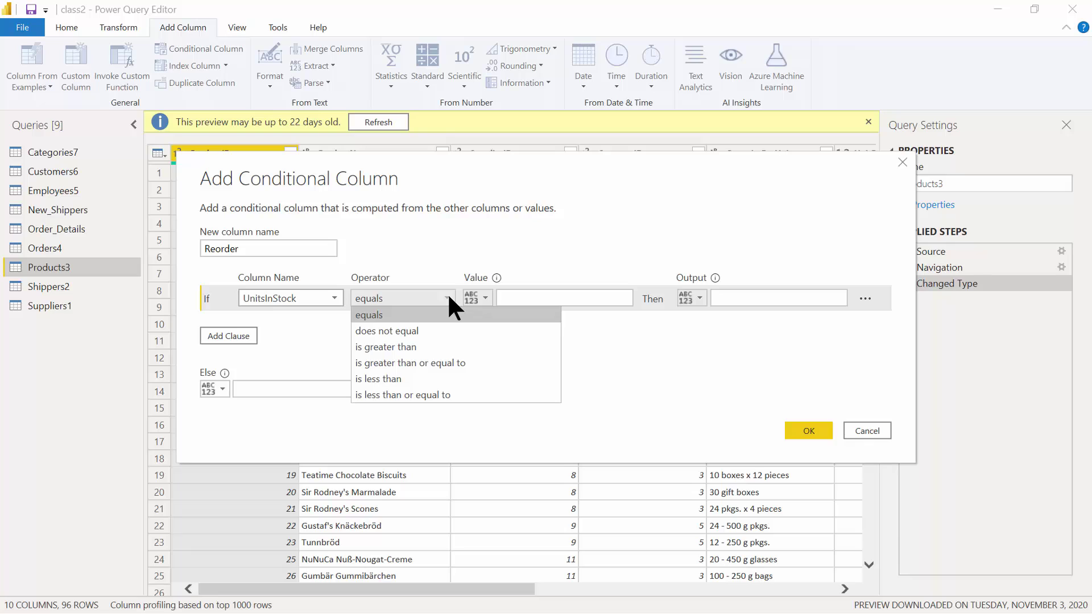
left_click(428, 362)
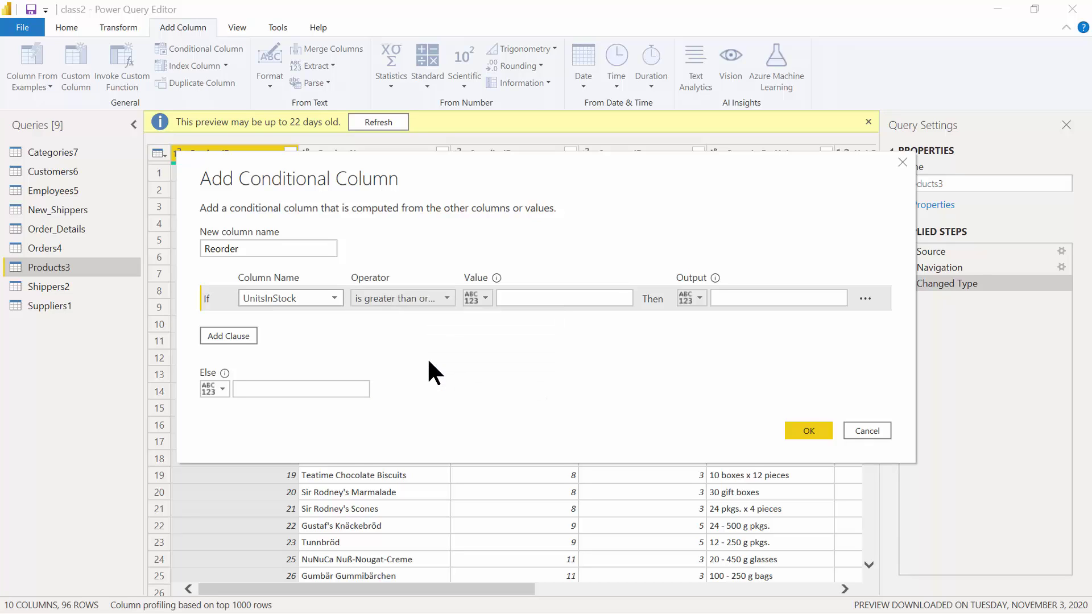
- Compare the first rule against the ReorderLevel column and set its output to 'no'
left_click(482, 293)
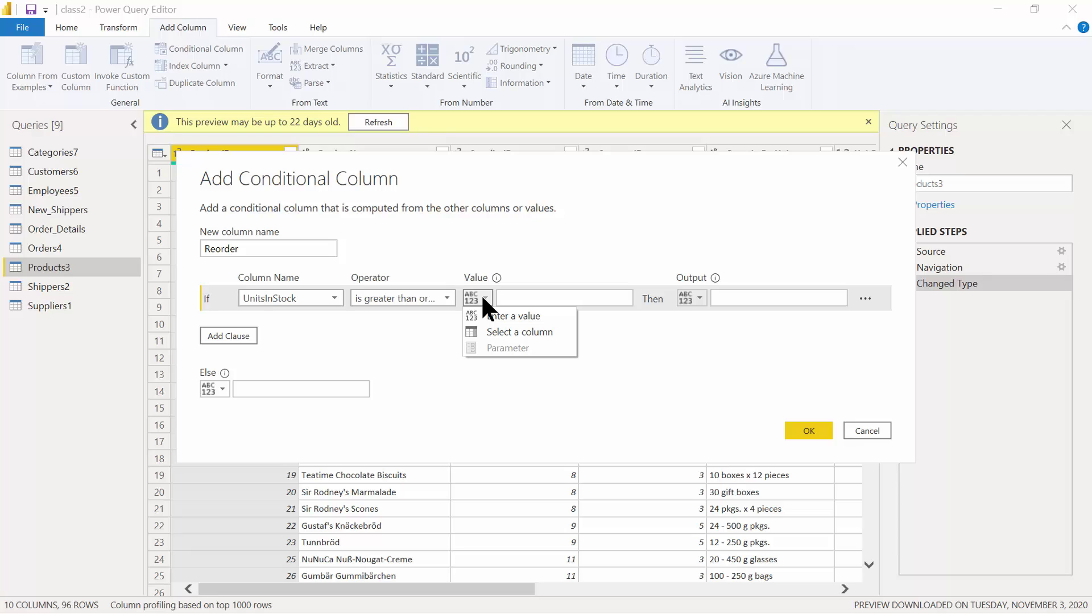
left_click(494, 336)
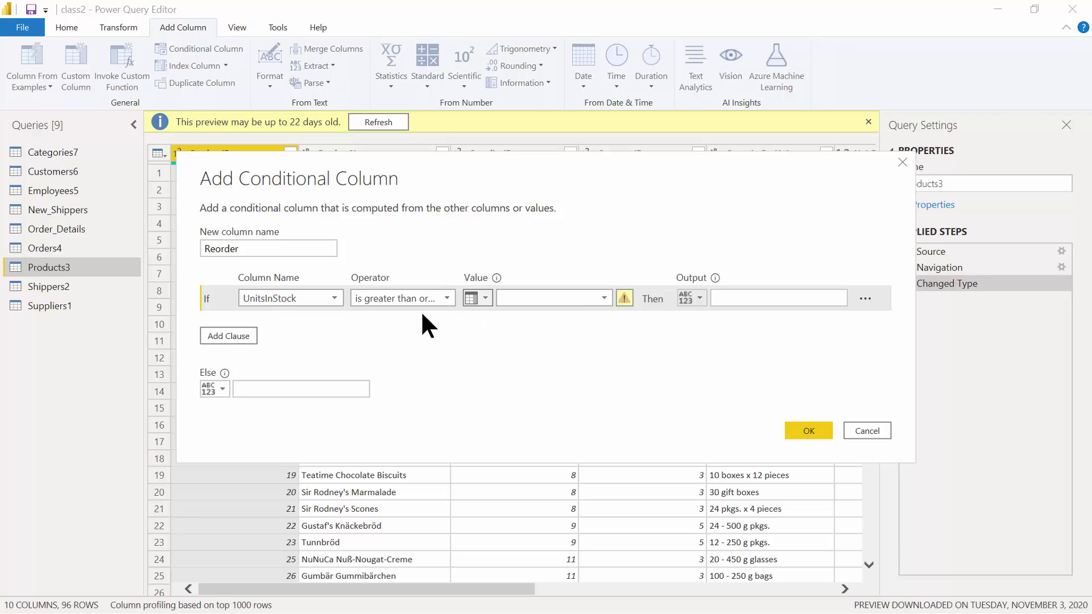
left_click(606, 310)
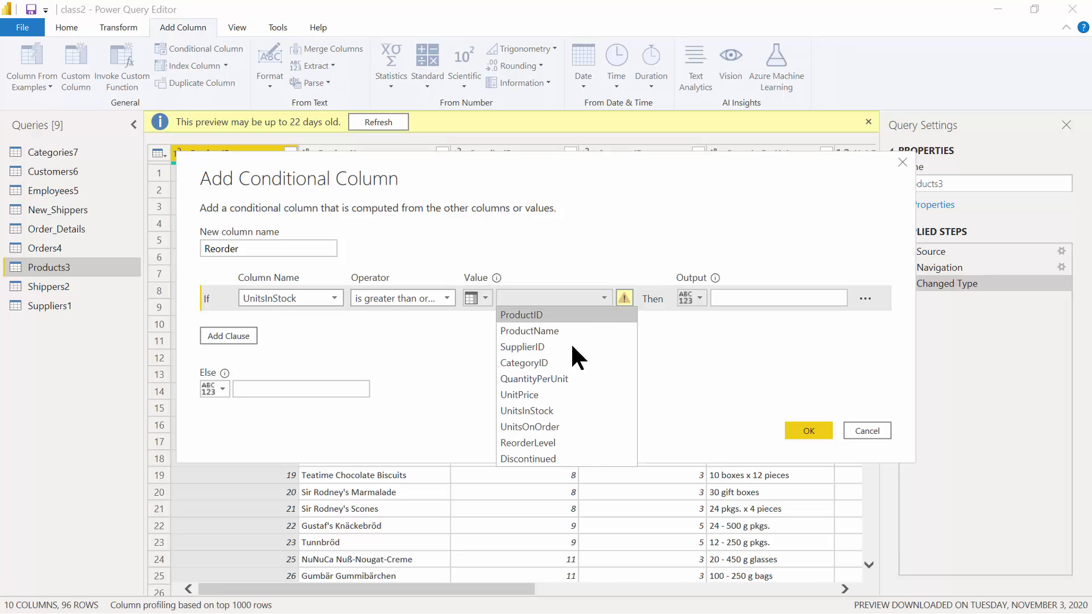
left_click(552, 442)
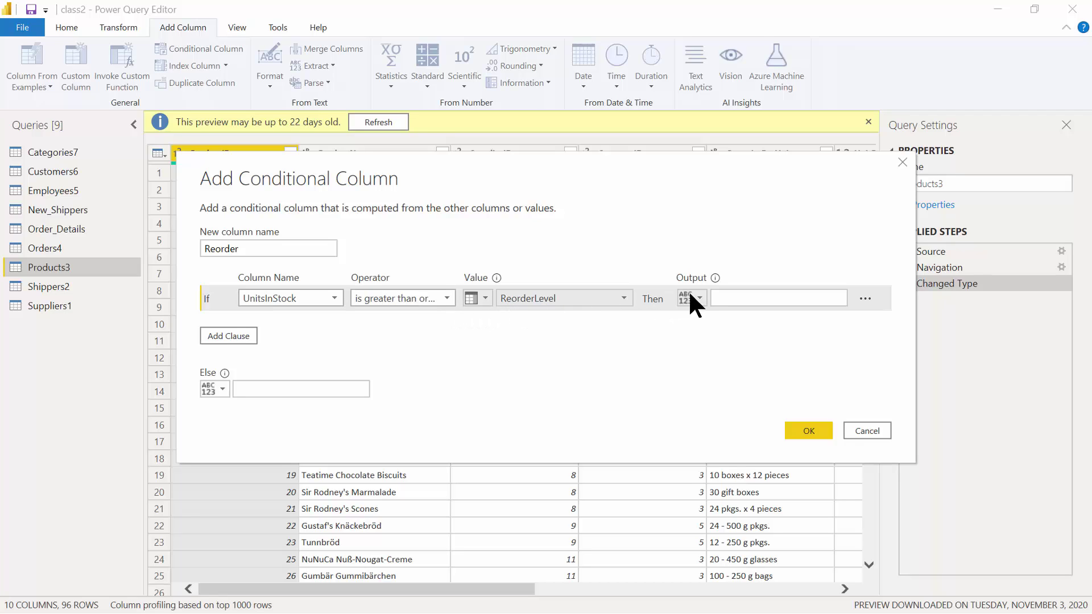
left_click(790, 298)
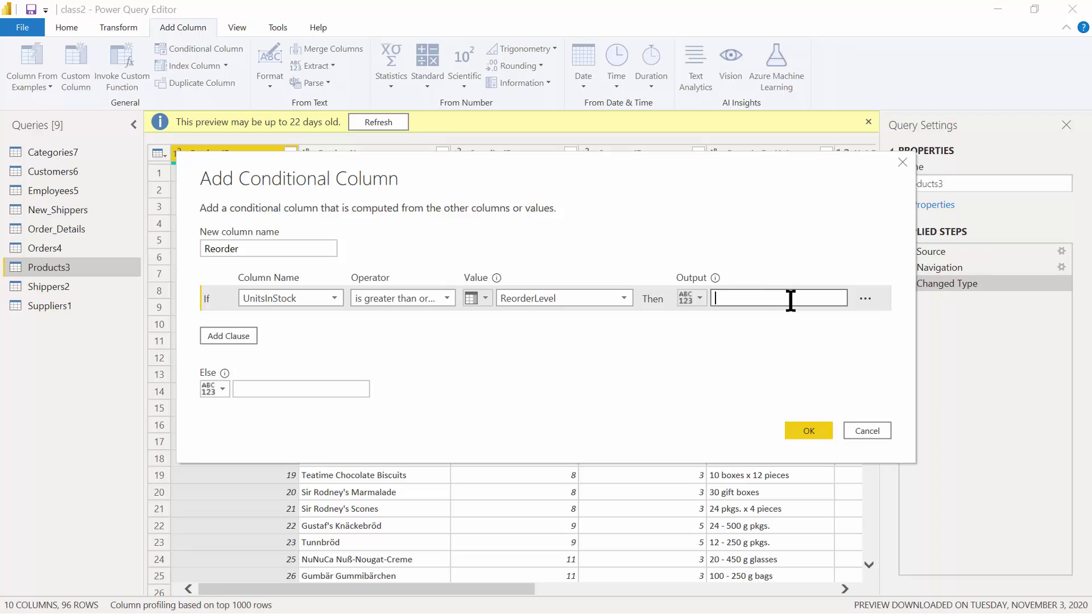
type("no")
- Add an Else If clause: Discontinued equals True outputs 'no'
left_click(229, 335)
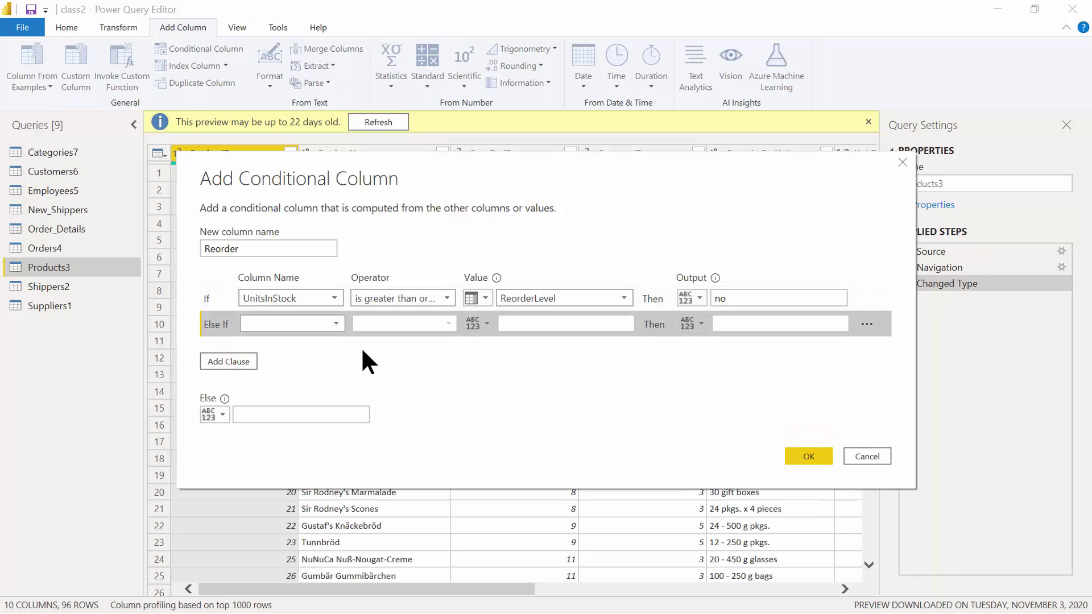
left_click(335, 323)
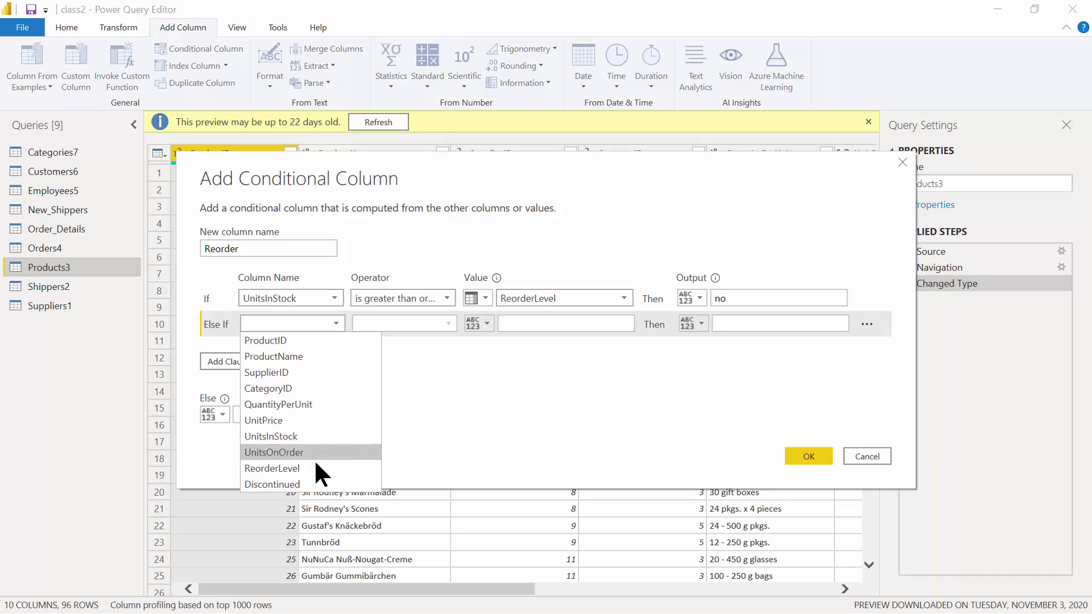
left_click(301, 483)
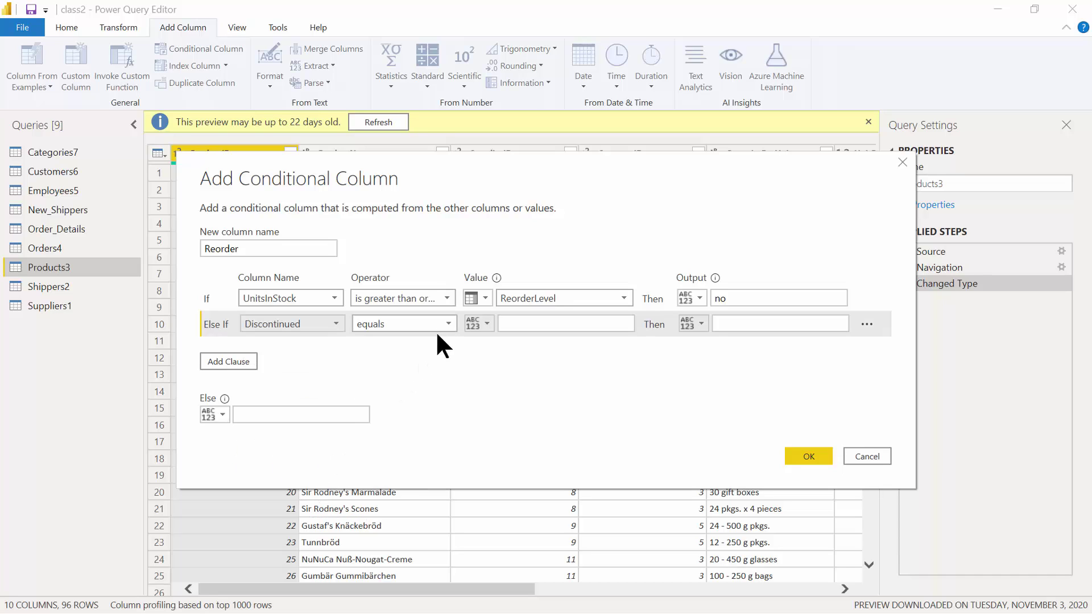
left_click(528, 325)
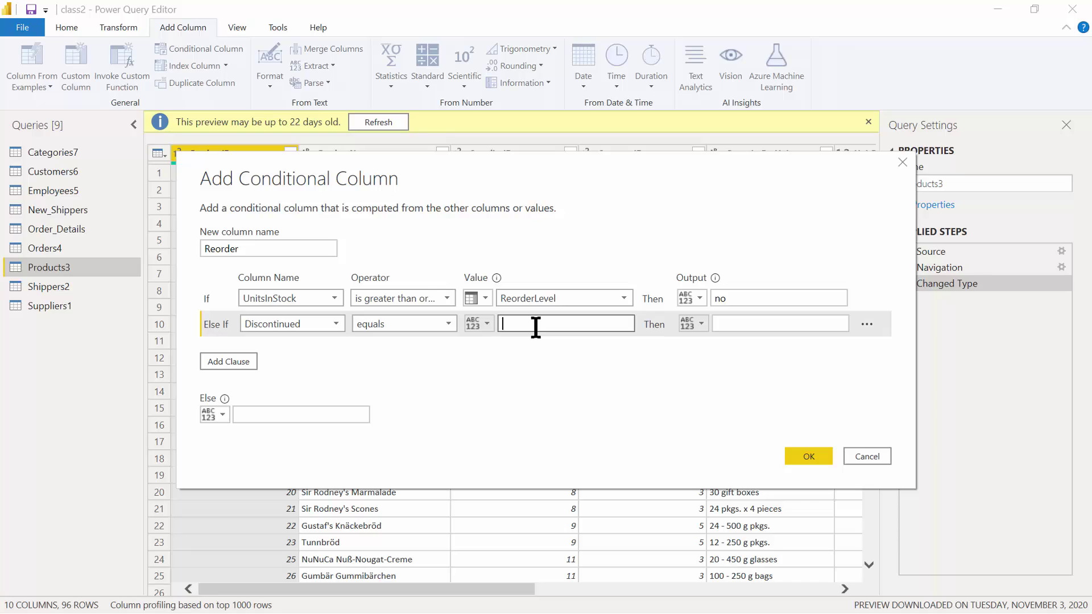
type("True")
left_click(739, 324)
type("no")
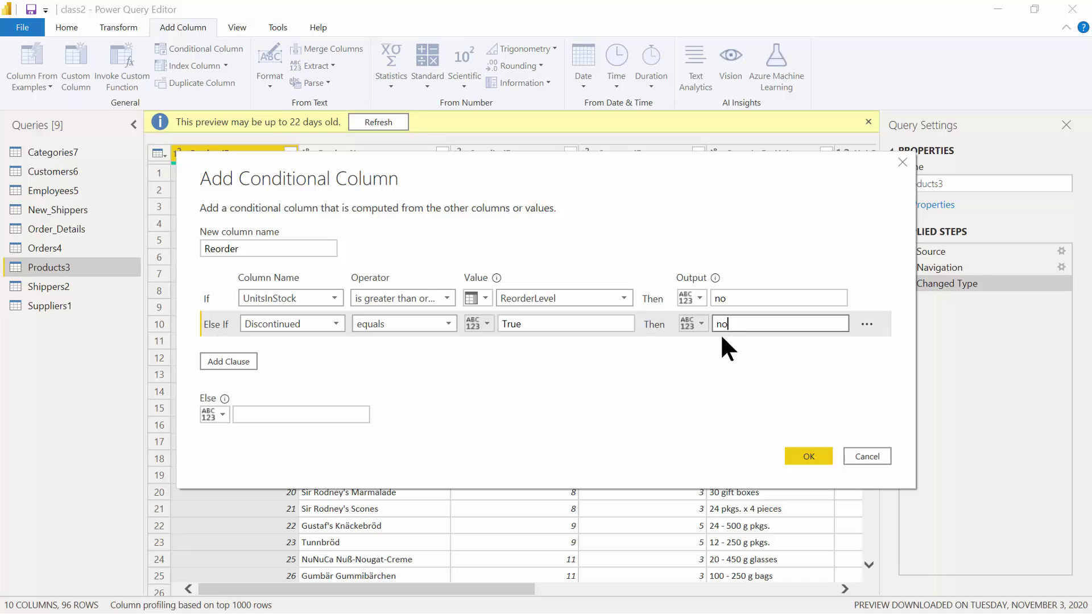
left_click(271, 420)
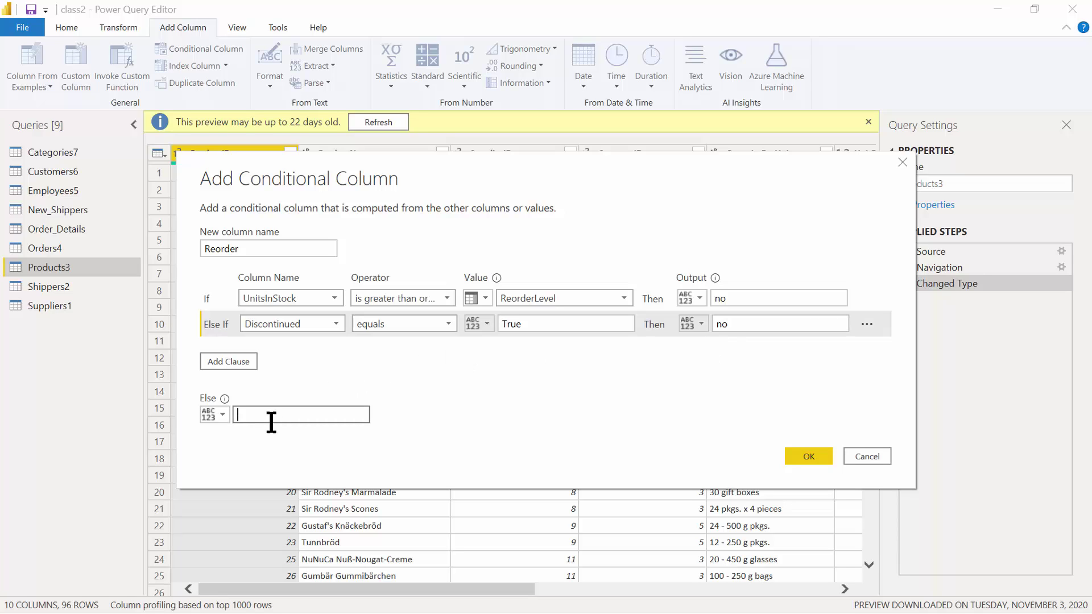
- Enter 'yes' as the Else output of the Reorder column
type("yes")
- Create the Reorder column and check row 2's UnitsInStock, ReorderLevel and Discontinued against its value
left_click(807, 454)
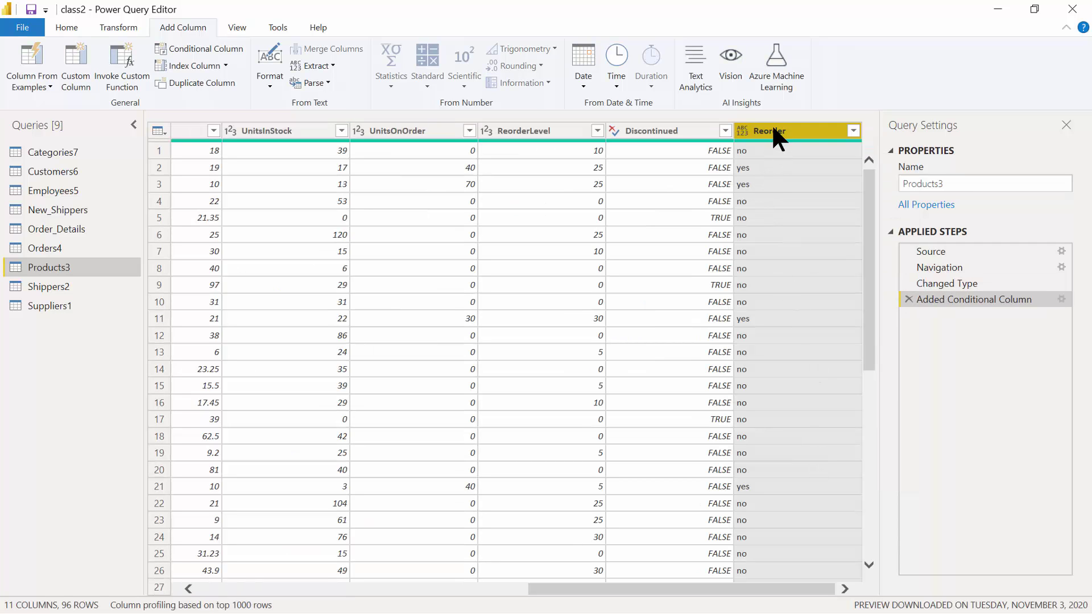
left_click(758, 166)
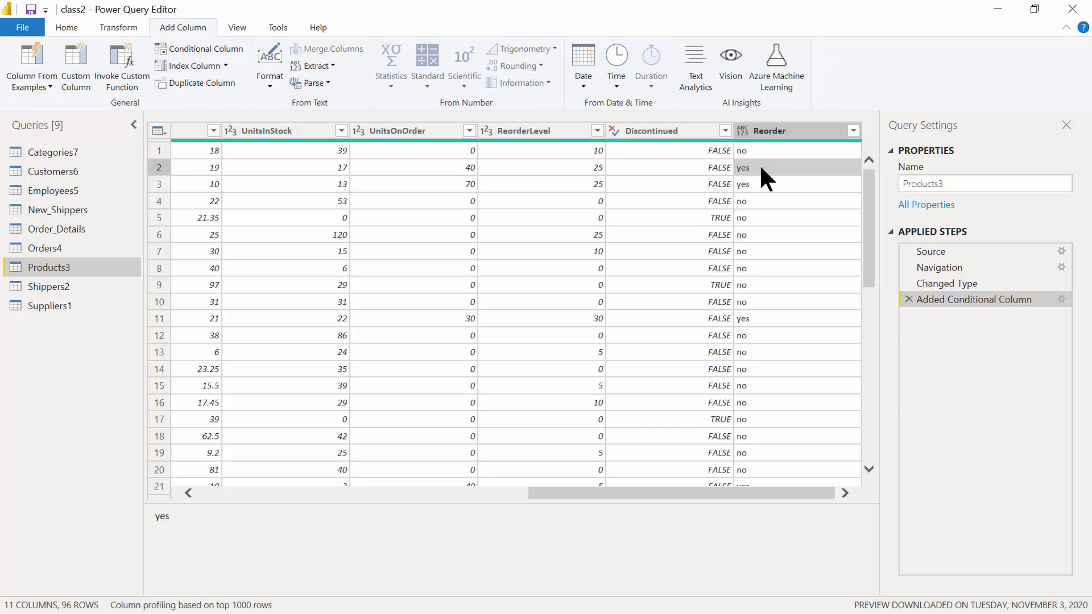
left_click(308, 166)
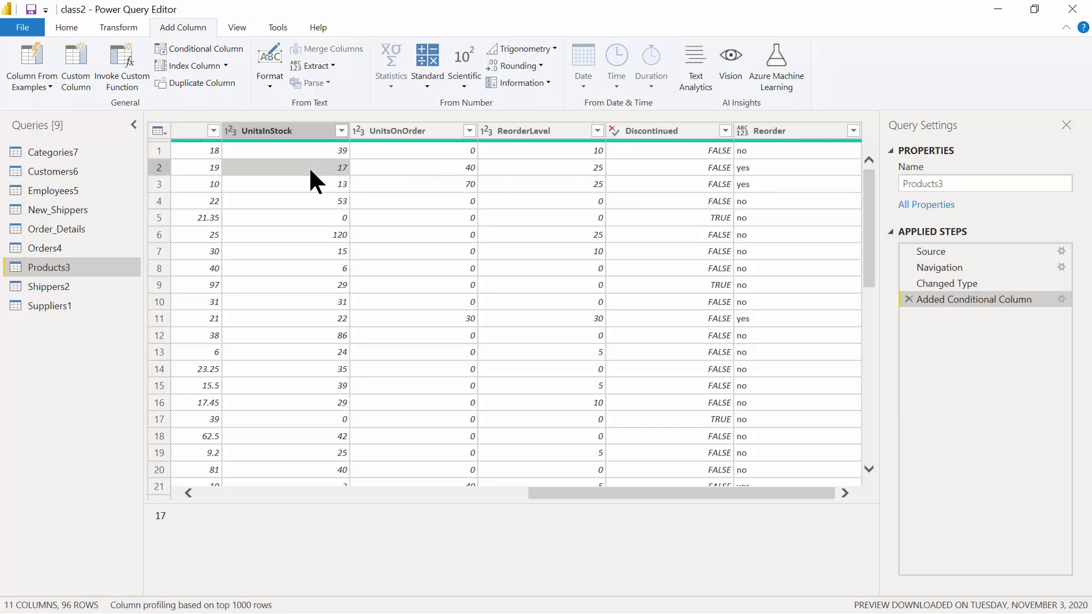
left_click(524, 168)
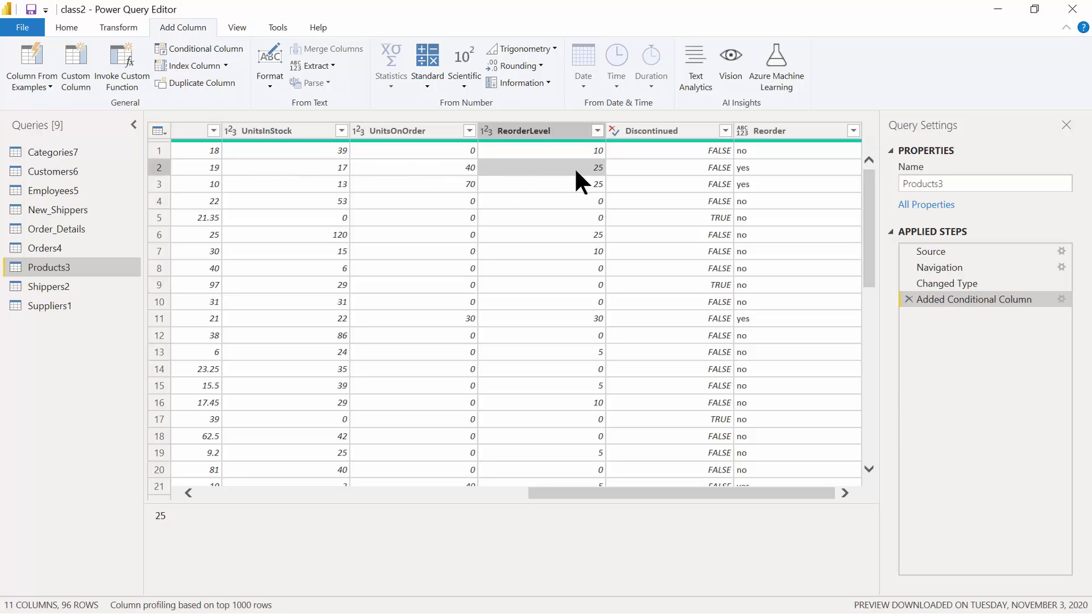
left_click(619, 168)
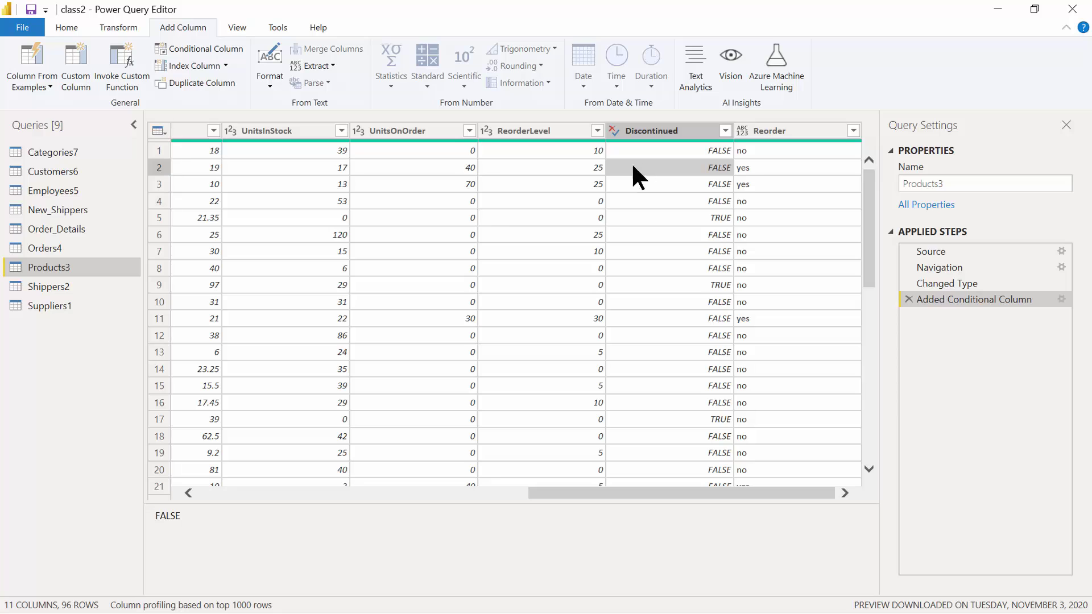
left_click(743, 168)
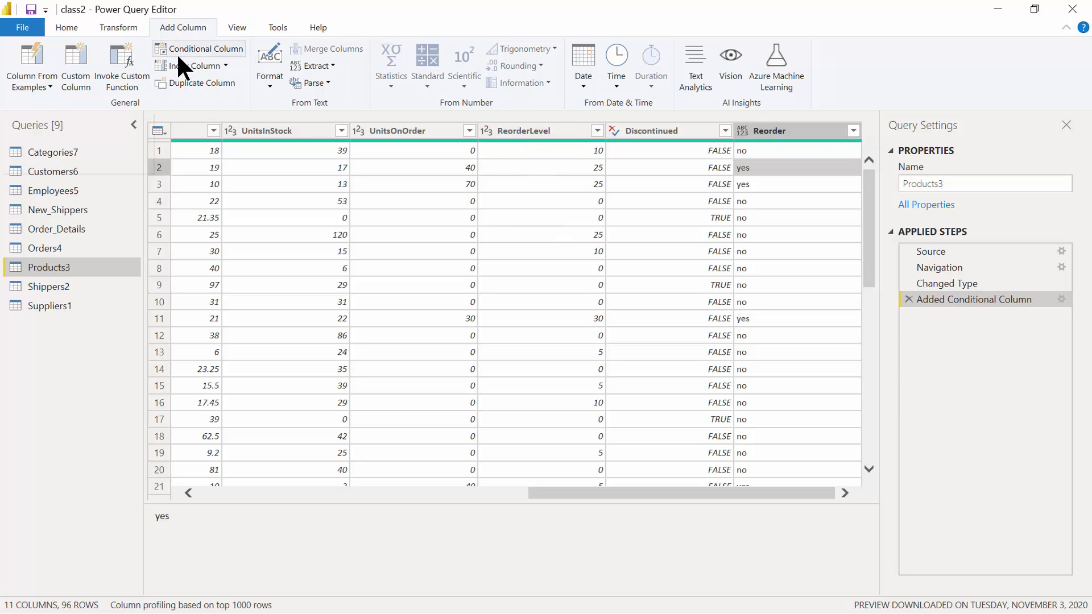
- Close & Apply the query changes, then browse New_Shippers and Order_Details in the Fields pane
left_click(58, 26)
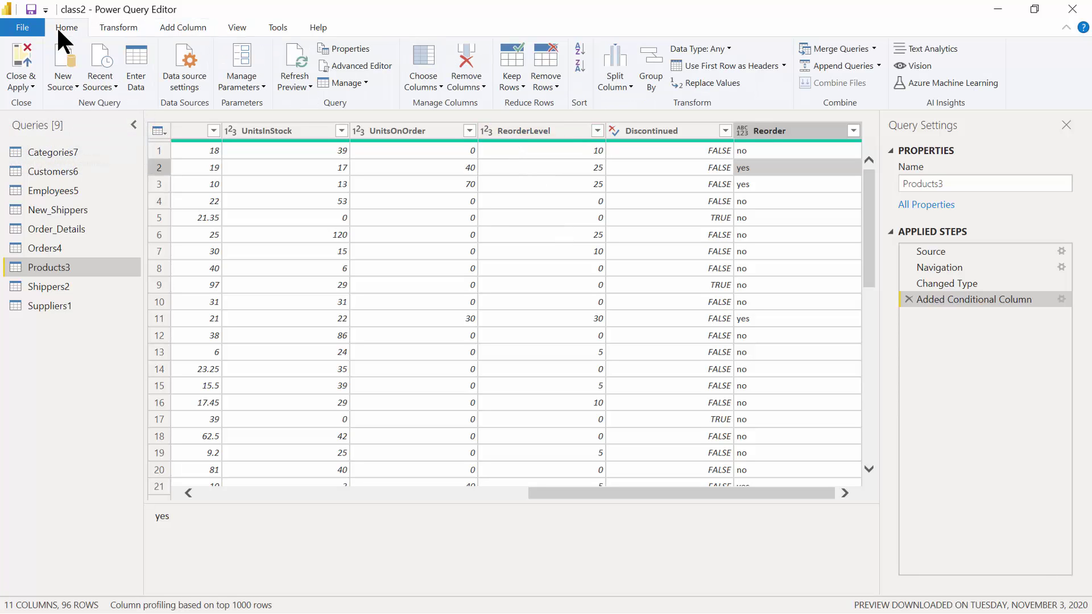
left_click(23, 53)
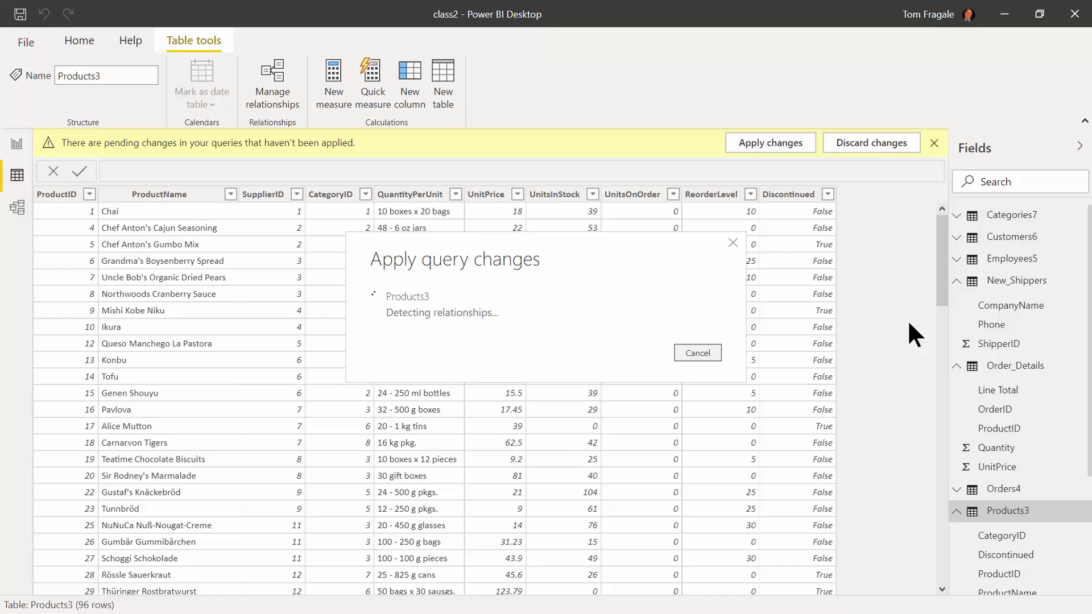
left_click(956, 281)
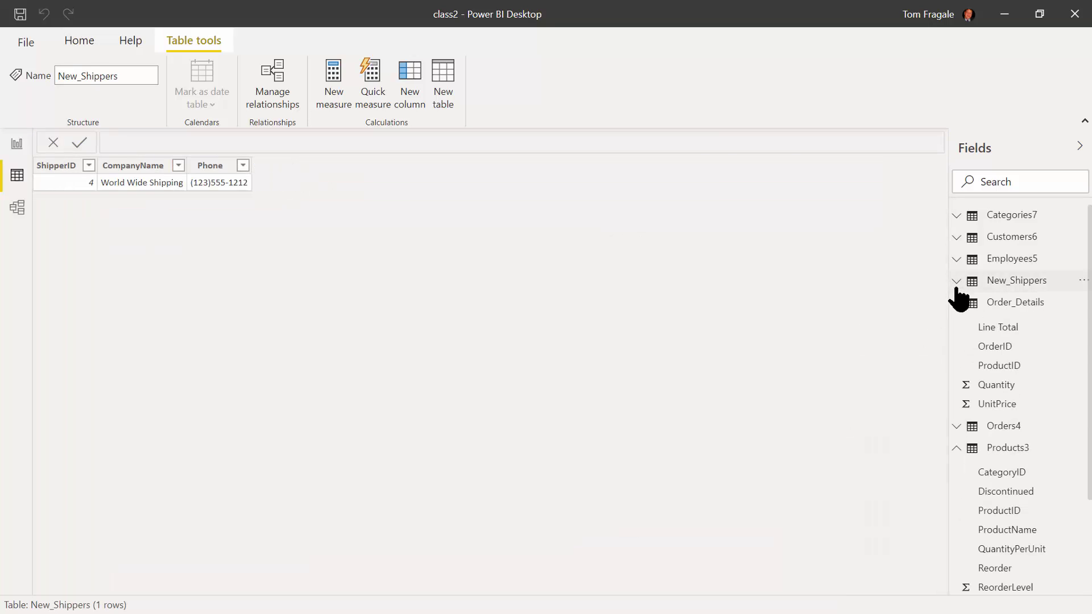
left_click(956, 302)
left_click(956, 347)
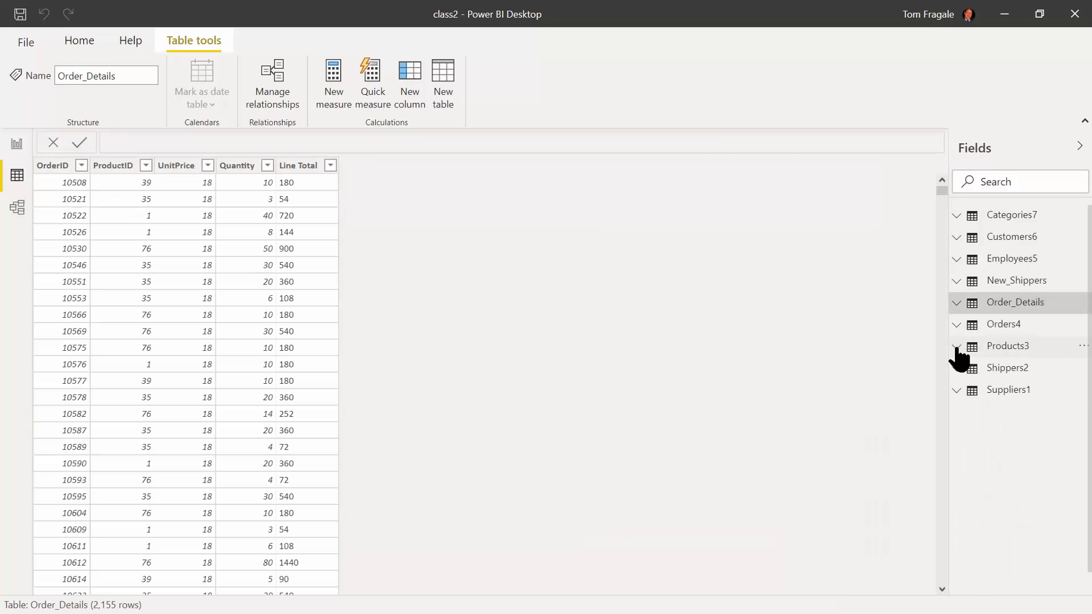